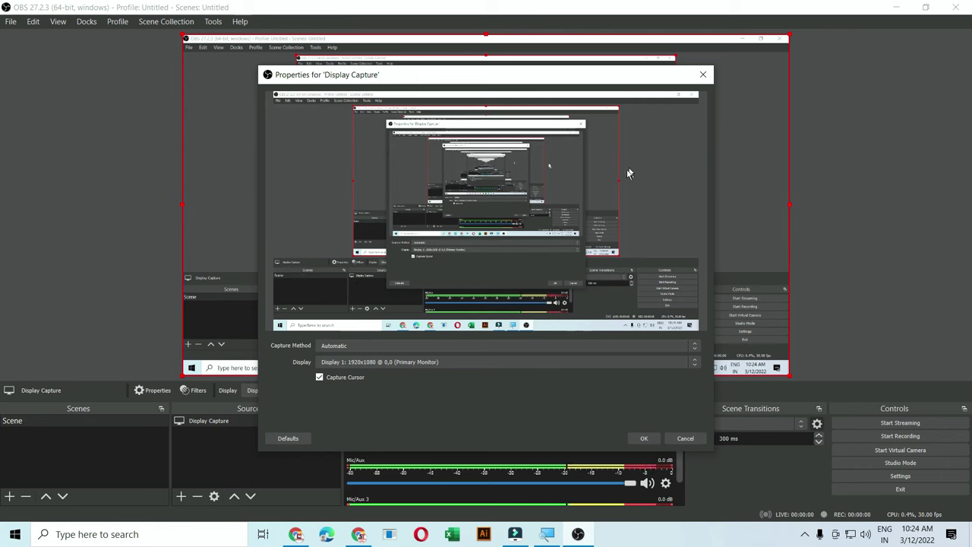
# - Choose Display 1: 1920x1080 (Primary Monitor) as the display for the Display Capture source and accept its properties
pyautogui.click(369, 366)
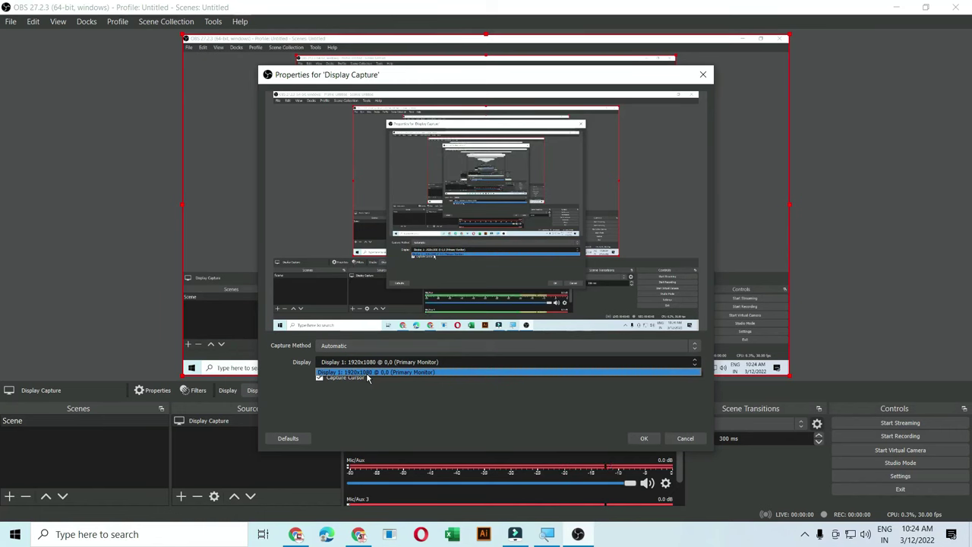
pyautogui.click(367, 376)
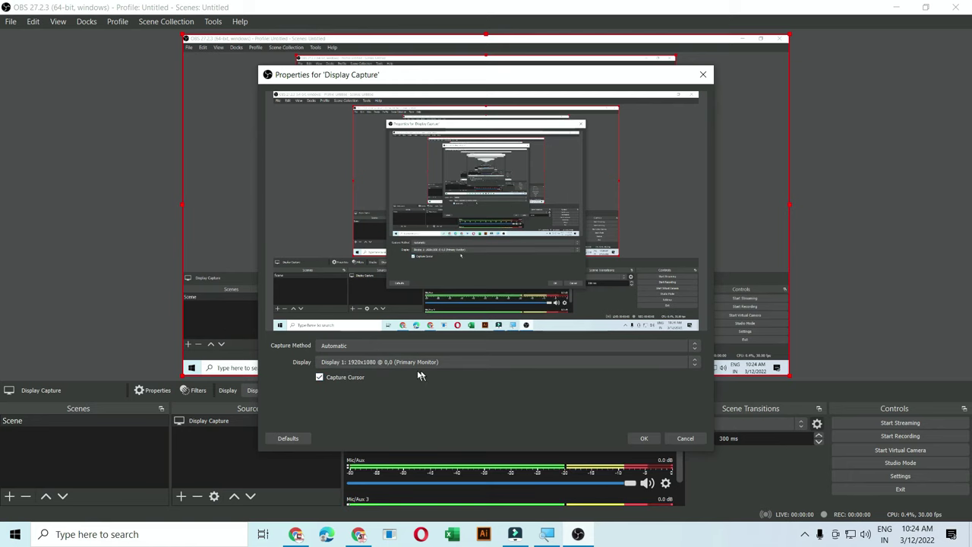
pyautogui.click(648, 439)
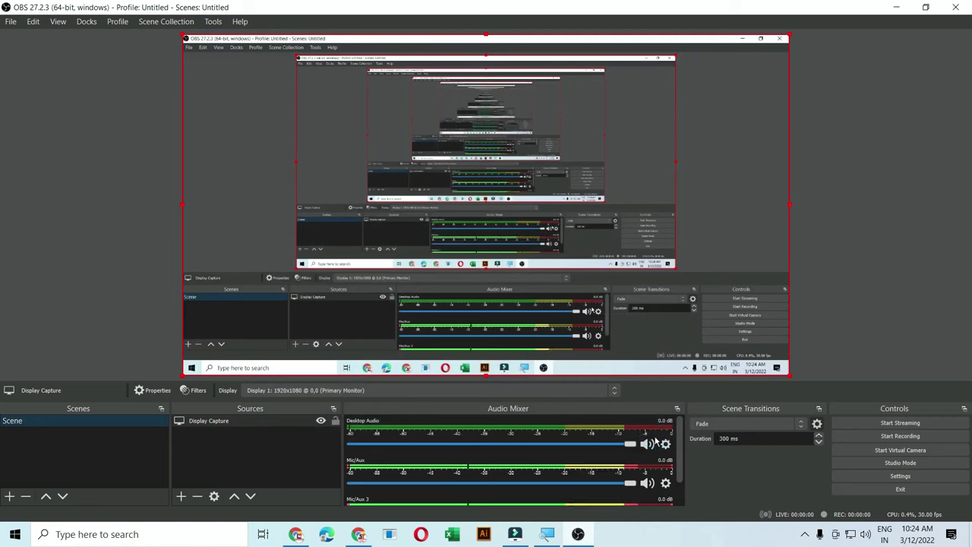
# - Switch to the desktop and check the available screen resolutions in the Windows display settings without changing them
pyautogui.click(897, 8)
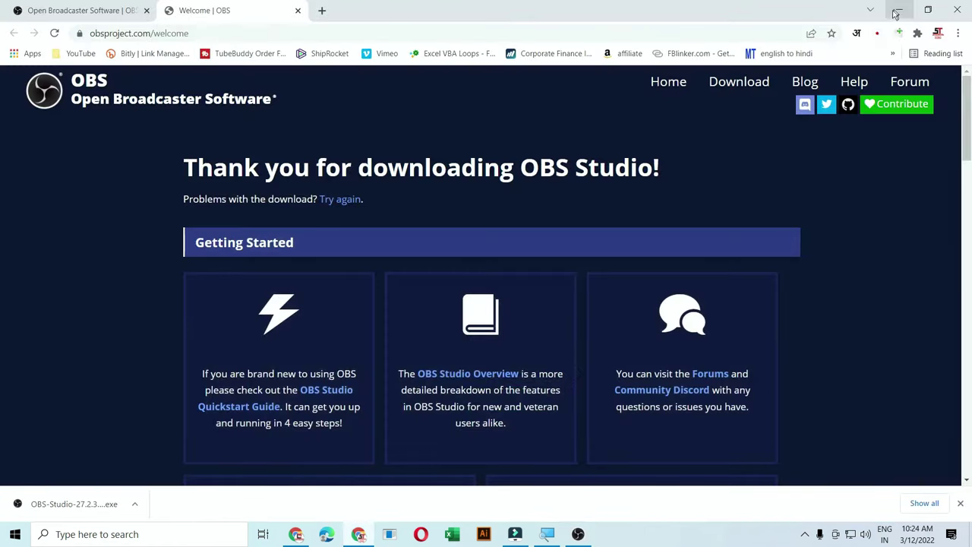
pyautogui.click(897, 15)
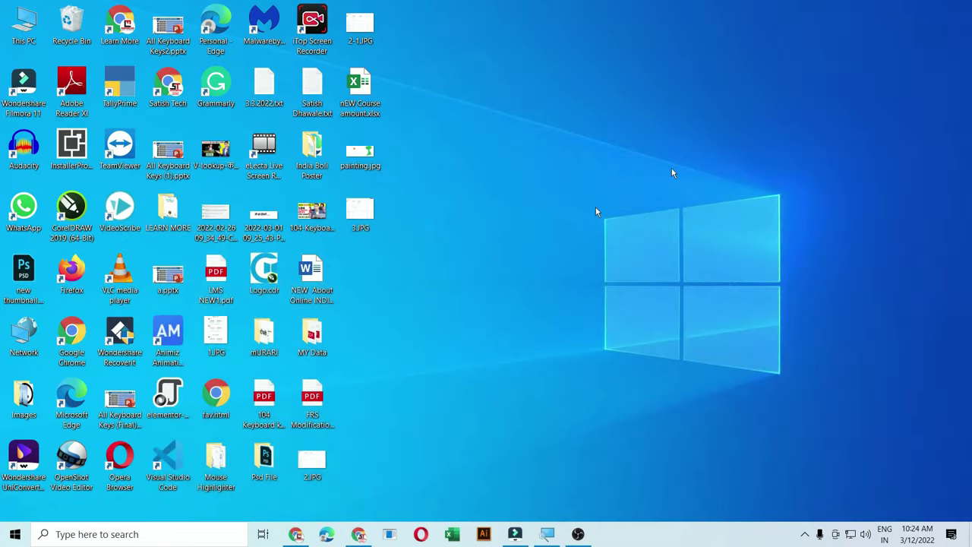
pyautogui.rightClick(538, 213)
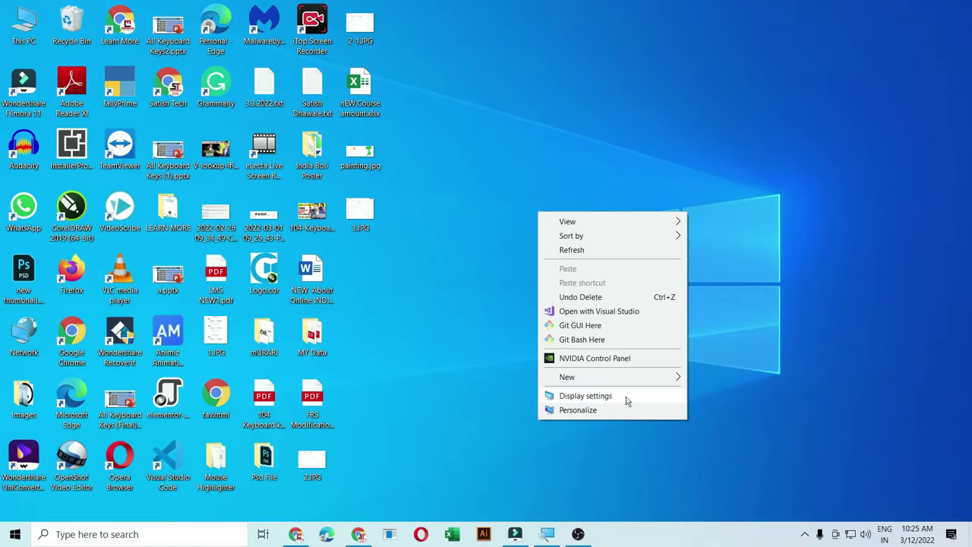
pyautogui.click(626, 397)
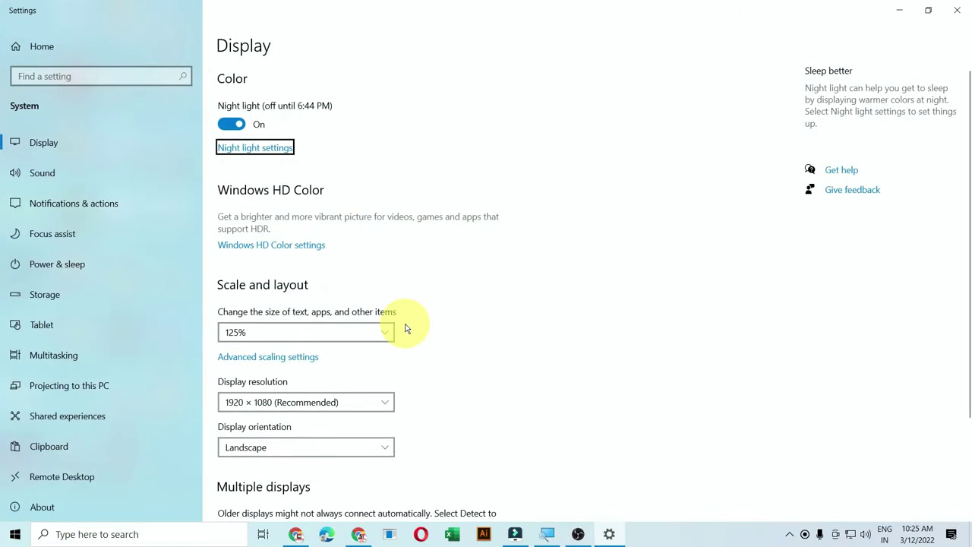
pyautogui.scroll(-2, 262, 365)
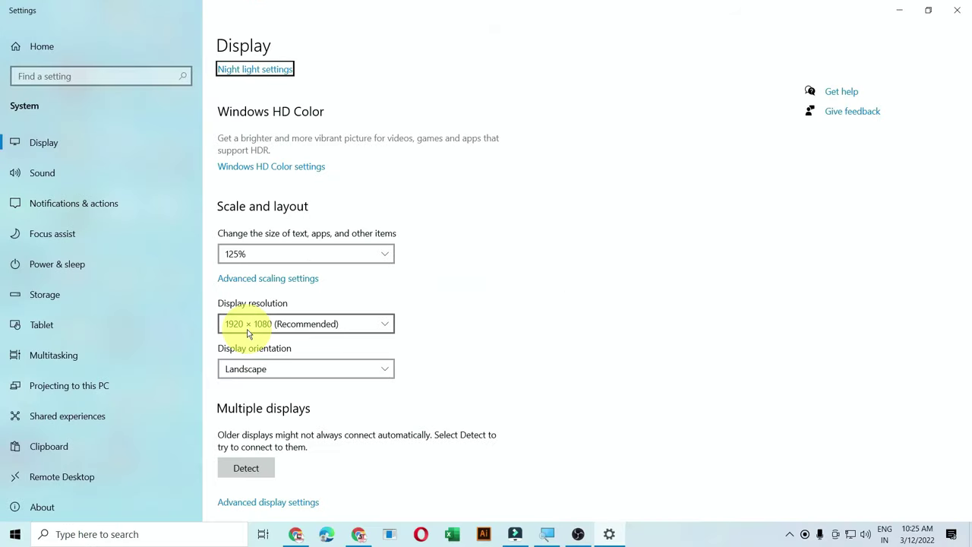
pyautogui.click(249, 326)
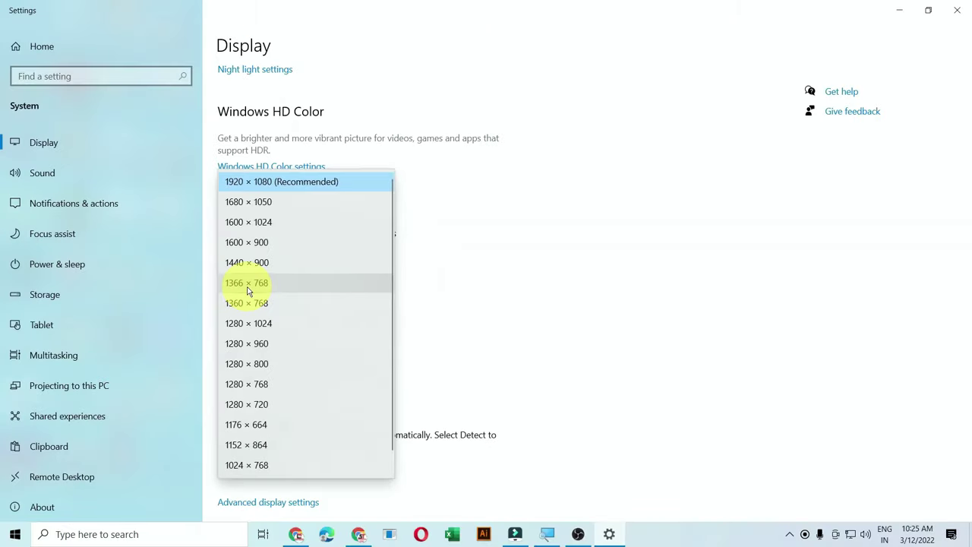
pyautogui.click(456, 325)
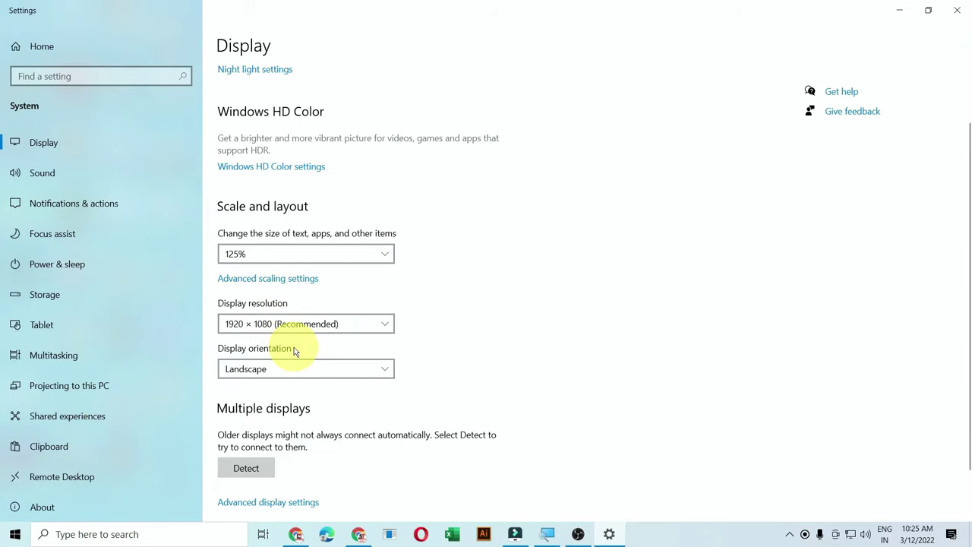
pyautogui.click(967, 4)
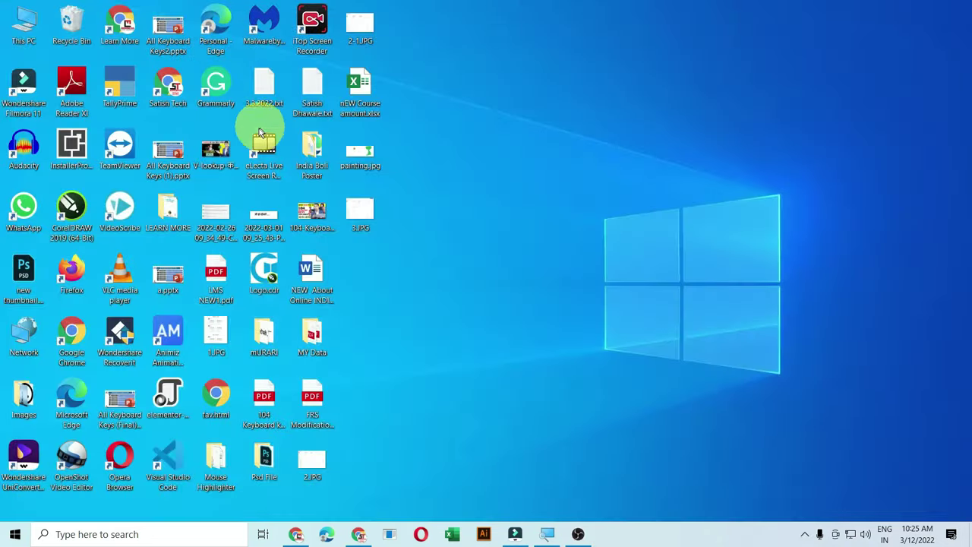
# - Return to OBS and add a new source of type Video Capture Device, keeping its default name
pyautogui.click(577, 534)
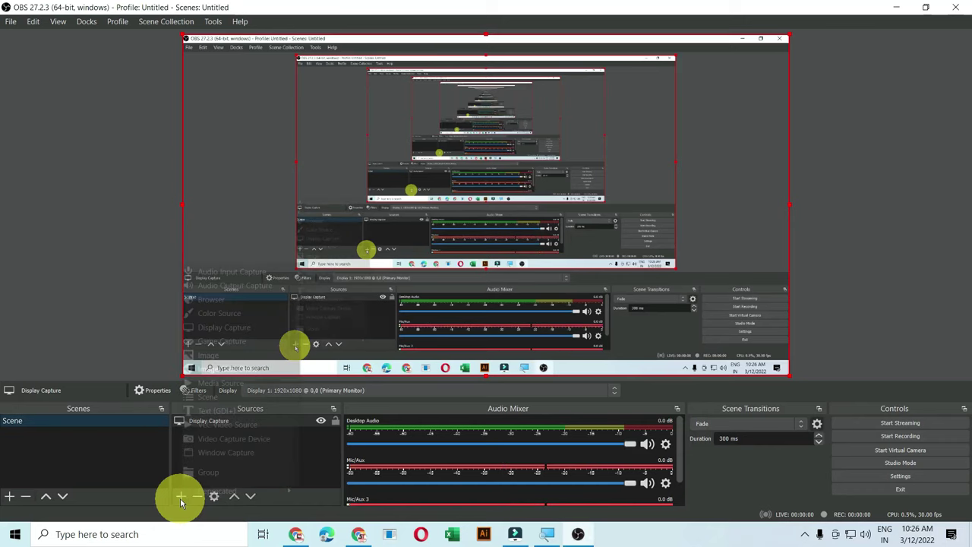
pyautogui.click(181, 498)
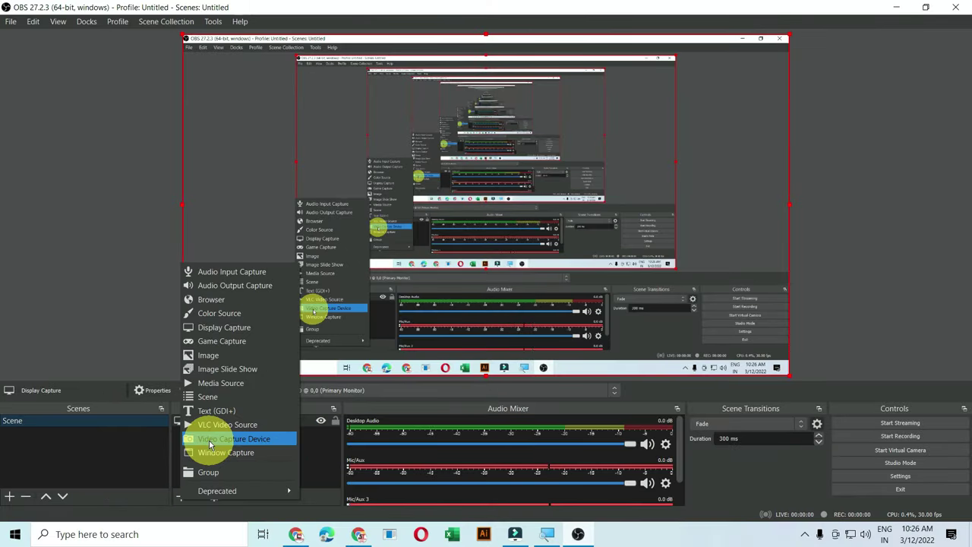
pyautogui.click(210, 439)
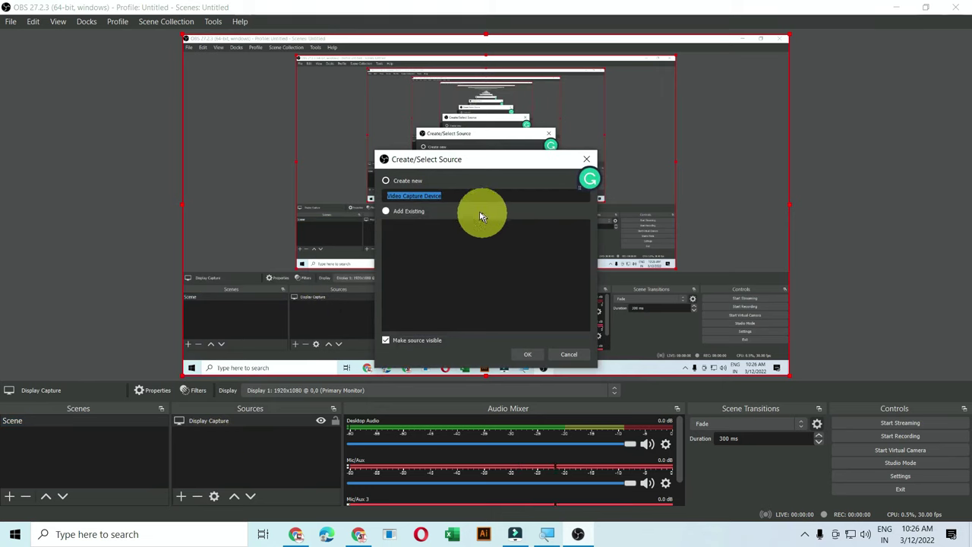
pyautogui.click(406, 184)
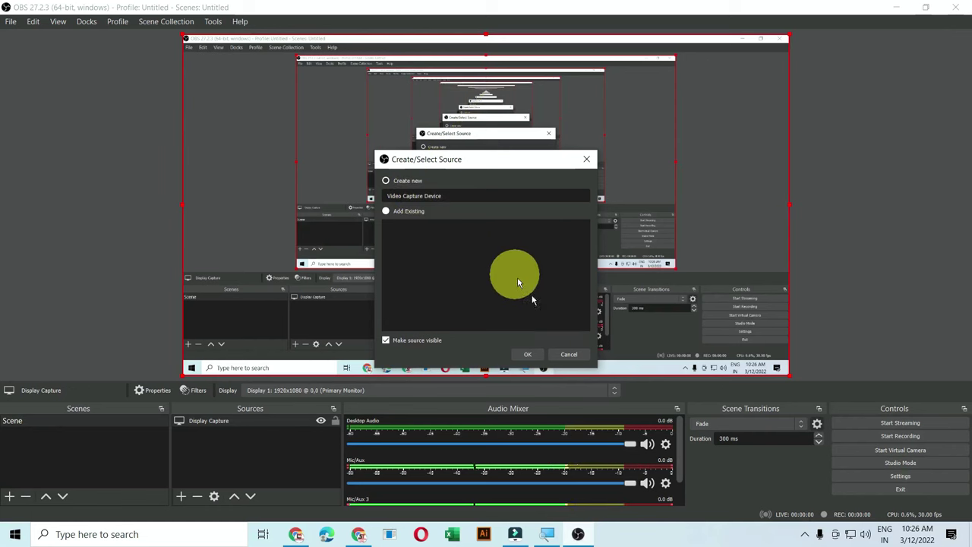
pyautogui.click(536, 354)
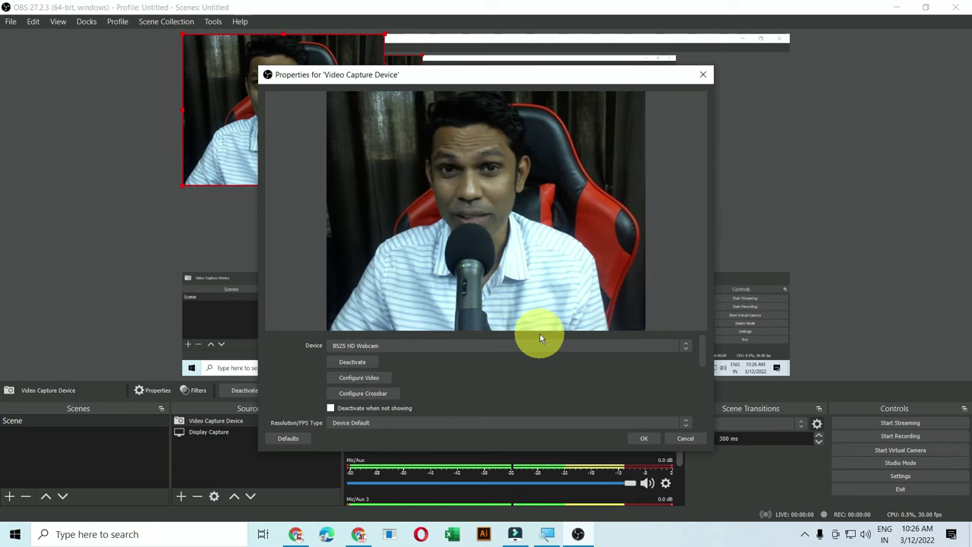
# - Try OBS Virtual Camera as the capture device, and switch back to the B525 HD Webcam
pyautogui.click(356, 346)
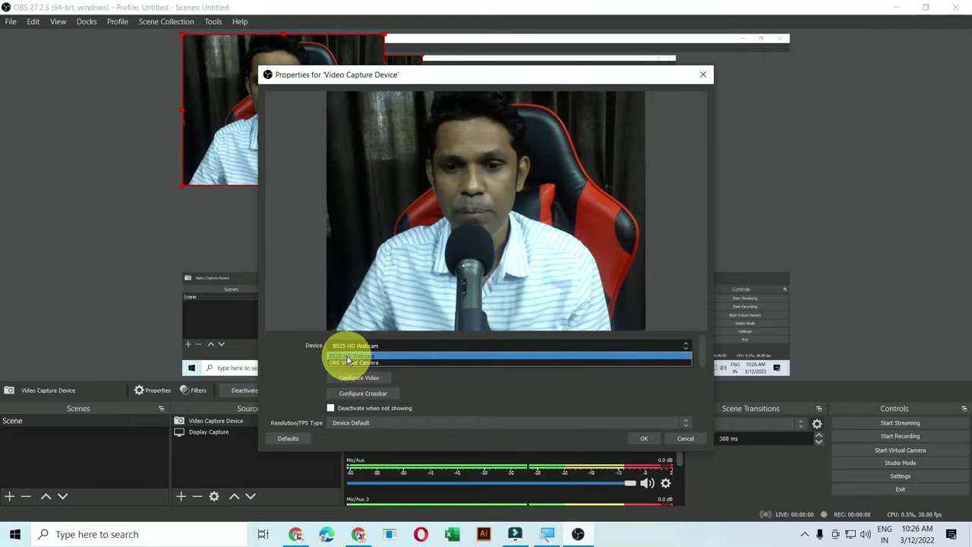
pyautogui.click(351, 362)
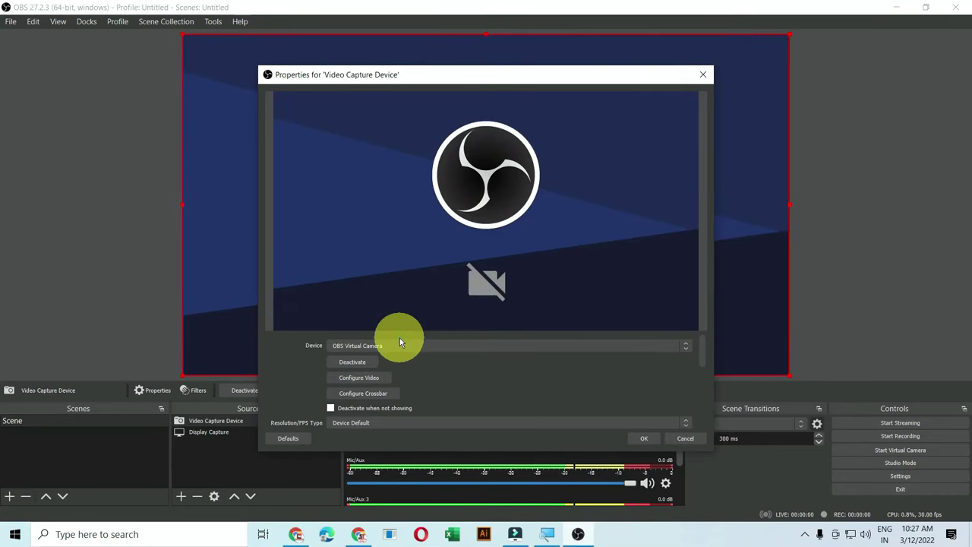
pyautogui.click(395, 346)
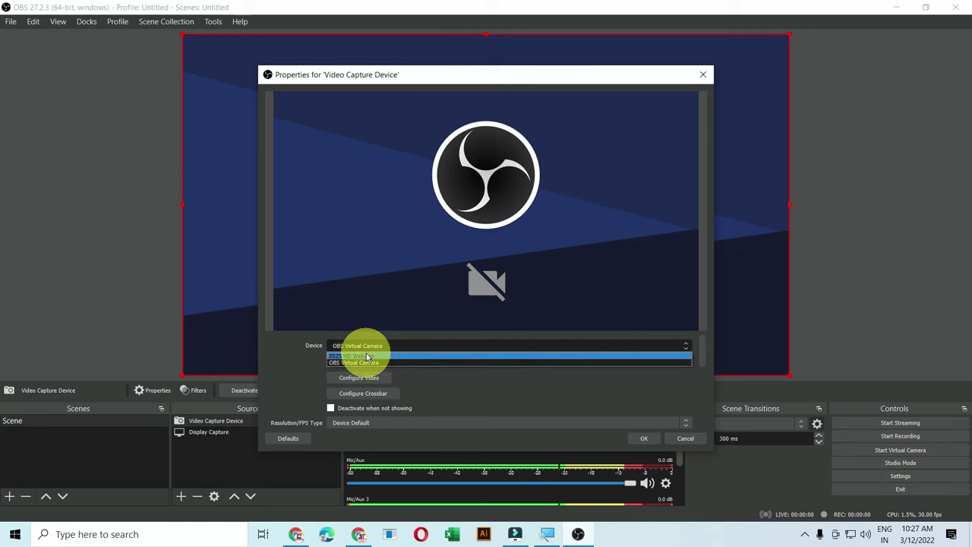
pyautogui.click(366, 355)
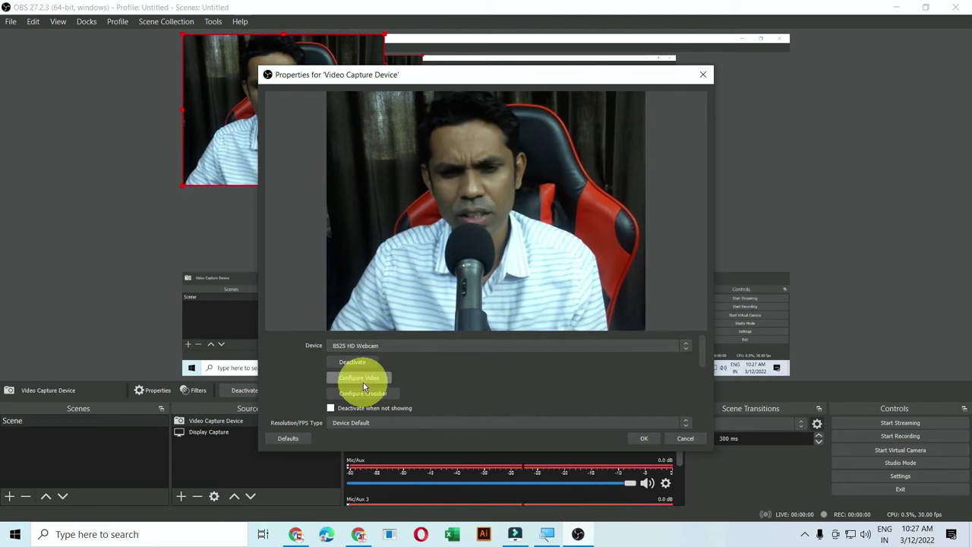
# - In the webcam's video configuration, try brightness 141 and contrast 10, and restore the default image values
pyautogui.click(363, 382)
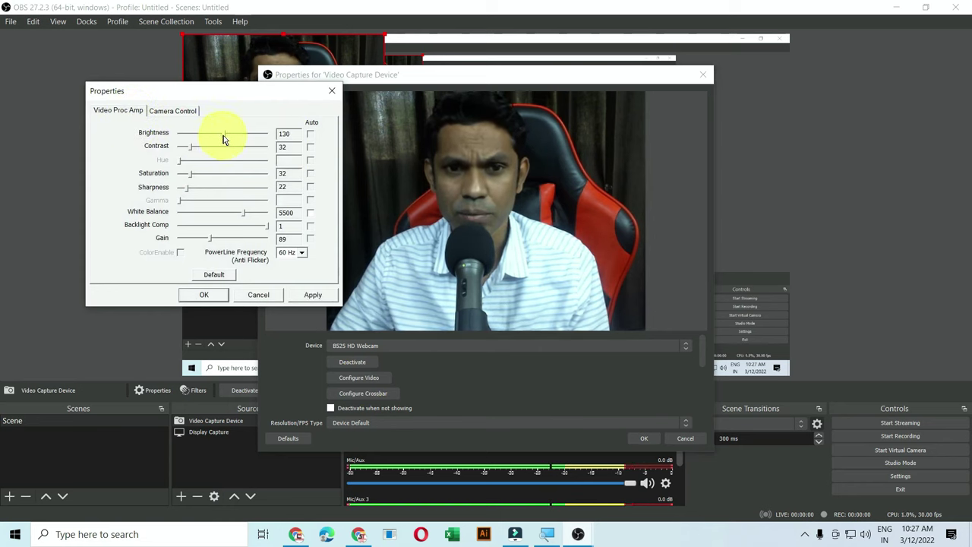
pyautogui.moveTo(222, 137); pyautogui.dragTo(183, 154)
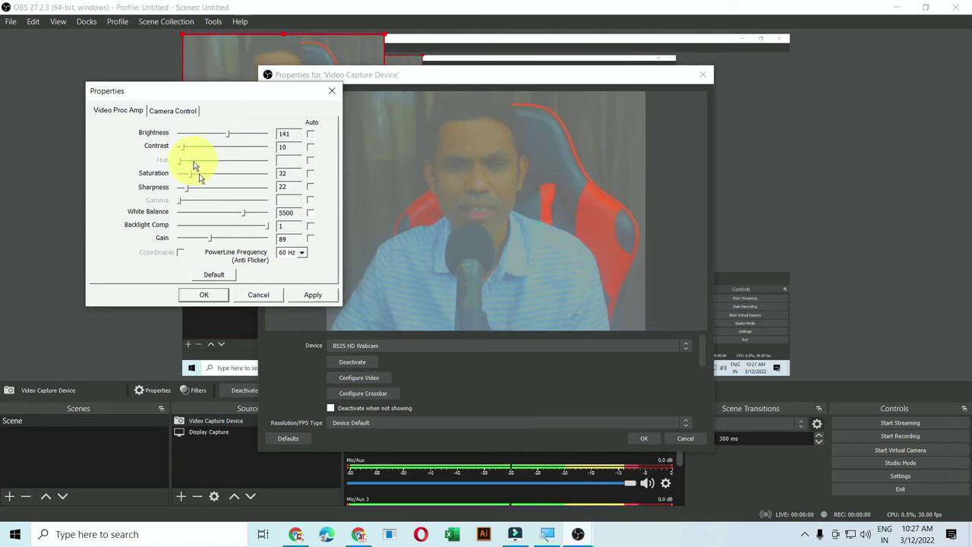
pyautogui.click(213, 275)
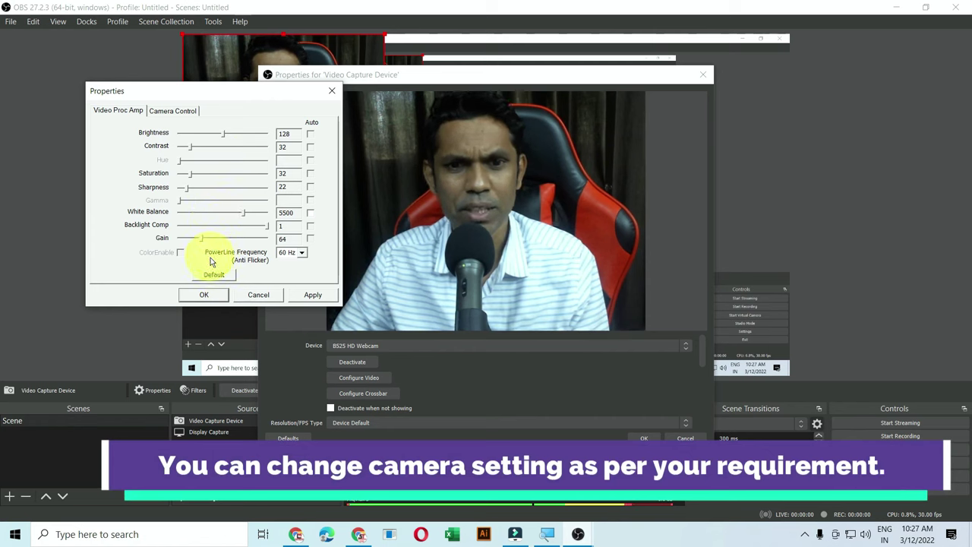
# - Try a webcam zoom of 2, return it to 1 with pan at 0, and apply the camera control settings
pyautogui.click(174, 111)
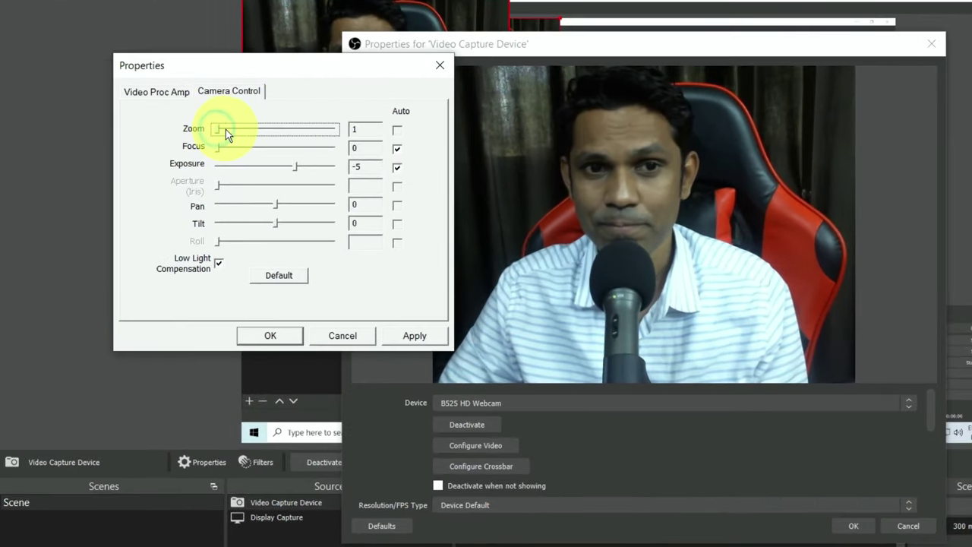
pyautogui.click(173, 142)
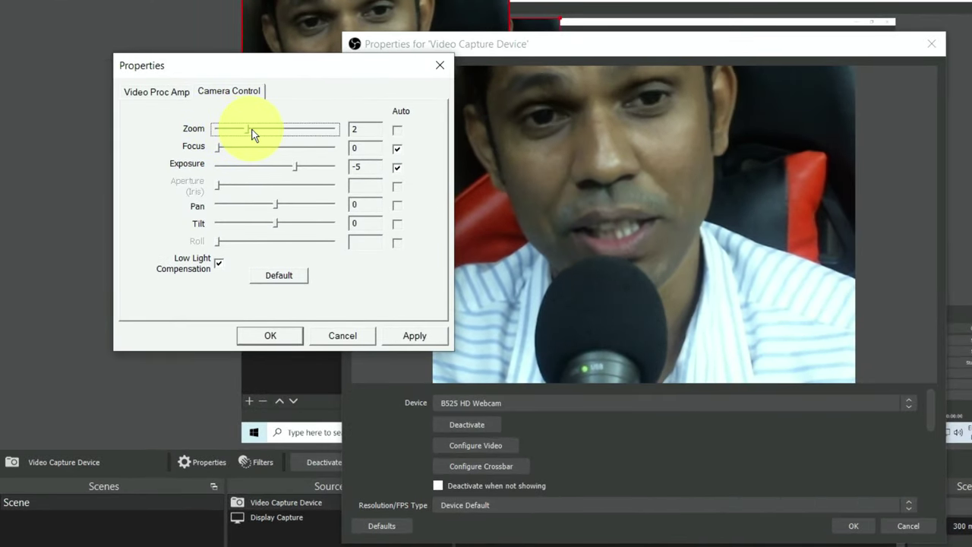
pyautogui.moveTo(248, 130); pyautogui.dragTo(224, 134)
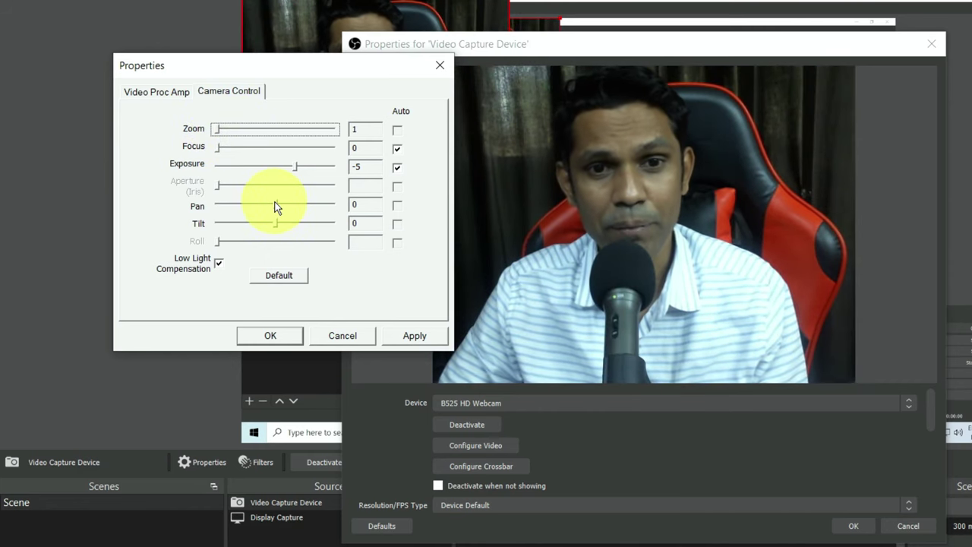
pyautogui.moveTo(279, 207)
pyautogui.mouseDown()
pyautogui.moveTo(296, 208)
pyautogui.moveTo(279, 210)
pyautogui.mouseUp()
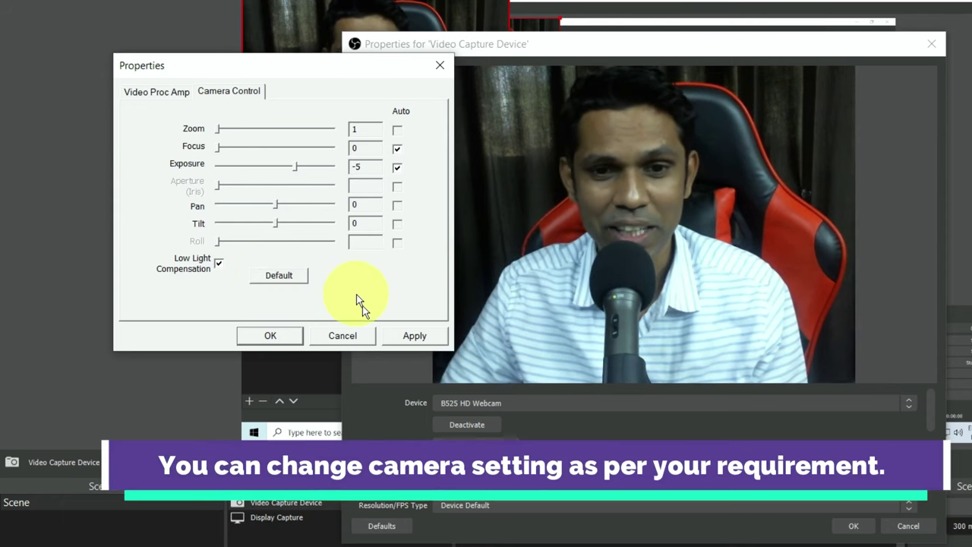
pyautogui.click(406, 335)
pyautogui.click(297, 335)
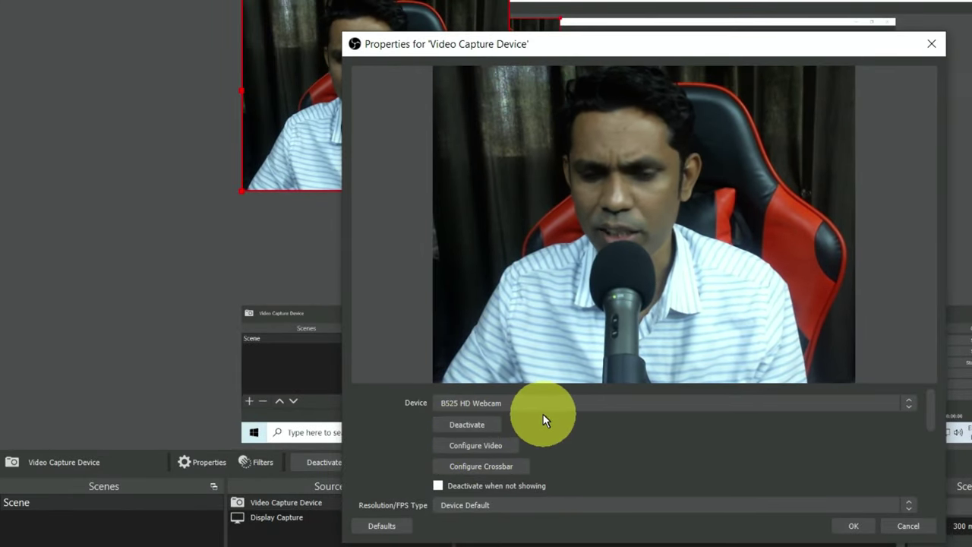
# - Accept the video capture properties and shrink the webcam image to about half size in the canvas's top-right corner
pyautogui.click(853, 525)
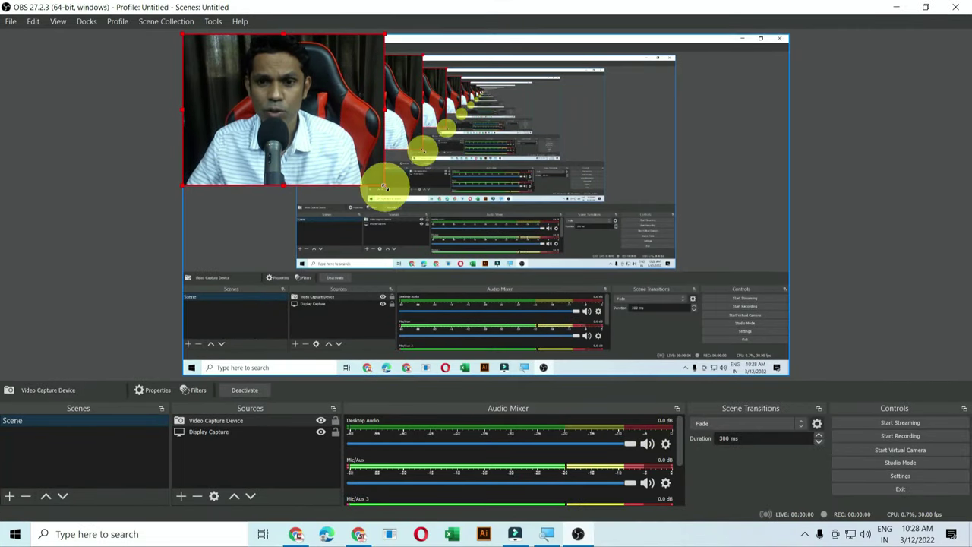
pyautogui.moveTo(384, 185); pyautogui.dragTo(750, 97)
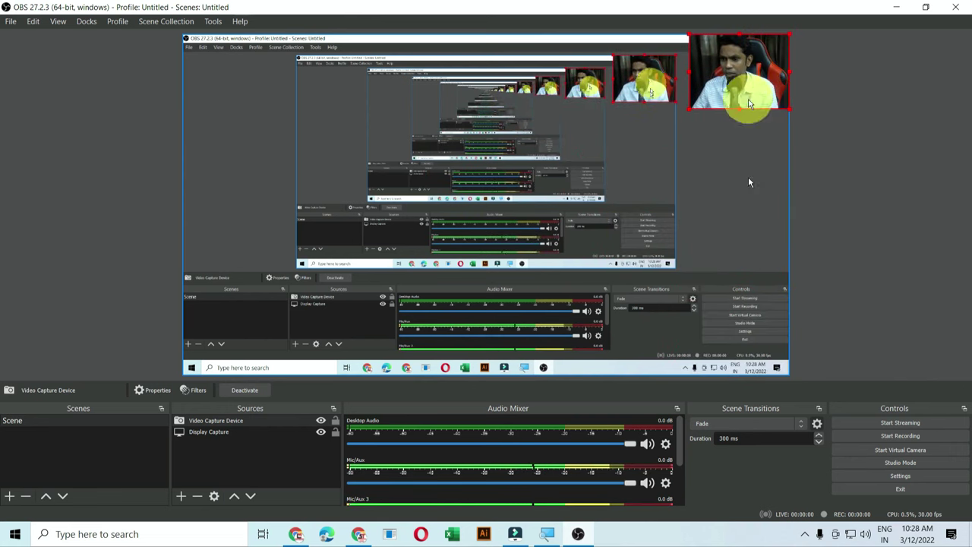